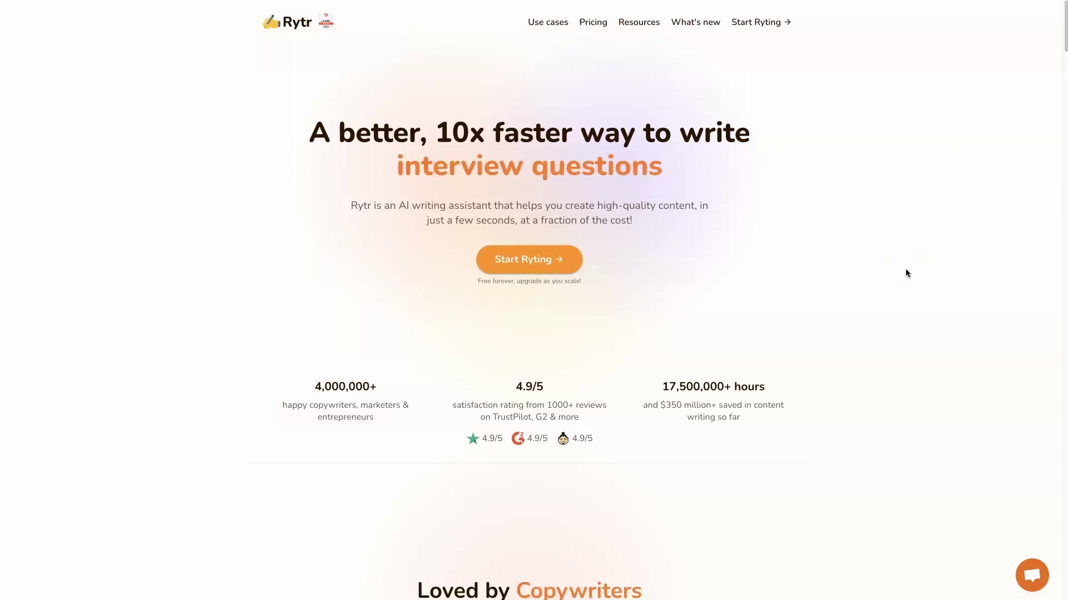
Step: Start Ryting from the Rytr landing page to reach the sign-in page
left_click(905, 273)
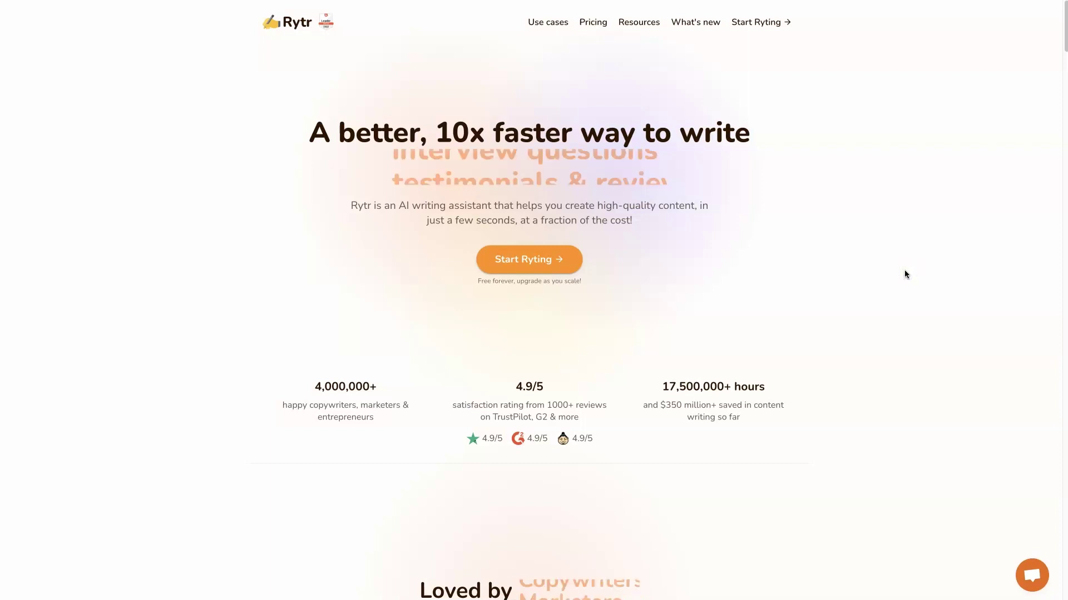
left_click(729, 198)
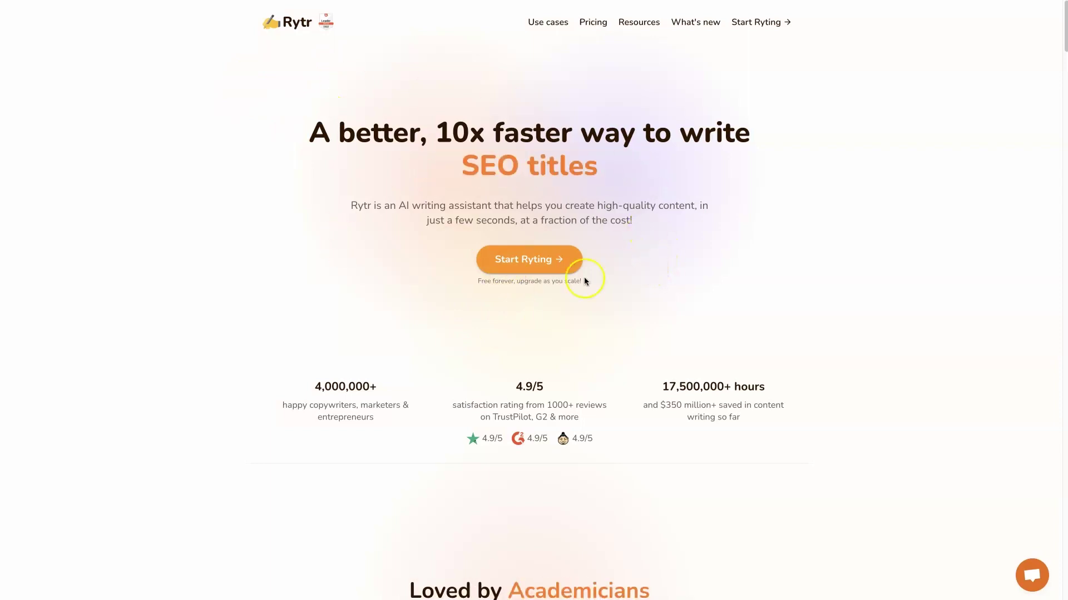
left_click(558, 271)
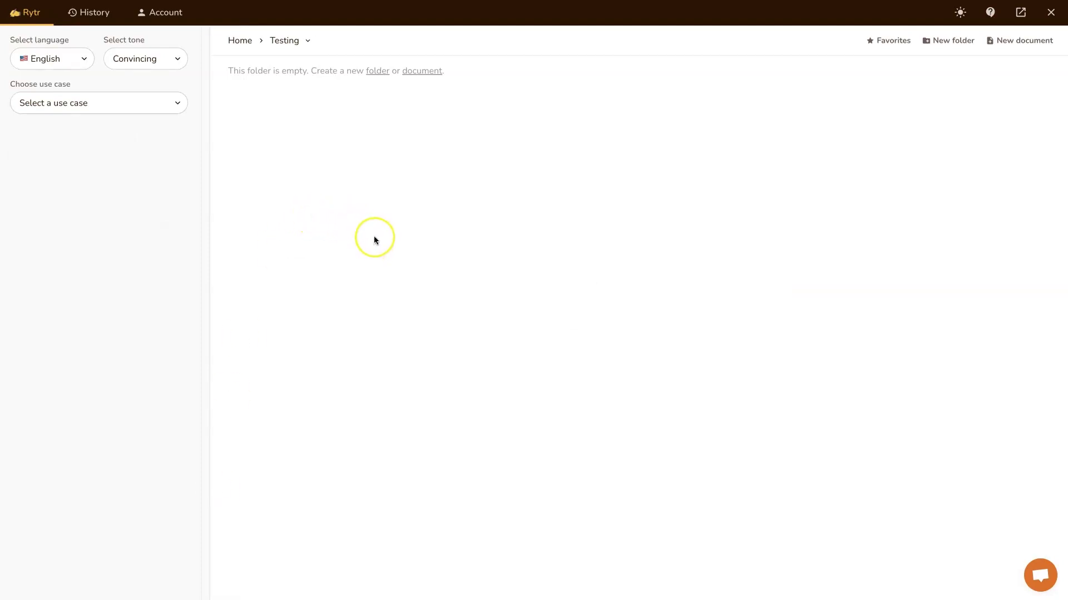
Step: Sign in to Rytr and land on the empty Testing folder
left_click(375, 210)
Step: Create a new blank document named 'Test'
left_click(1000, 50)
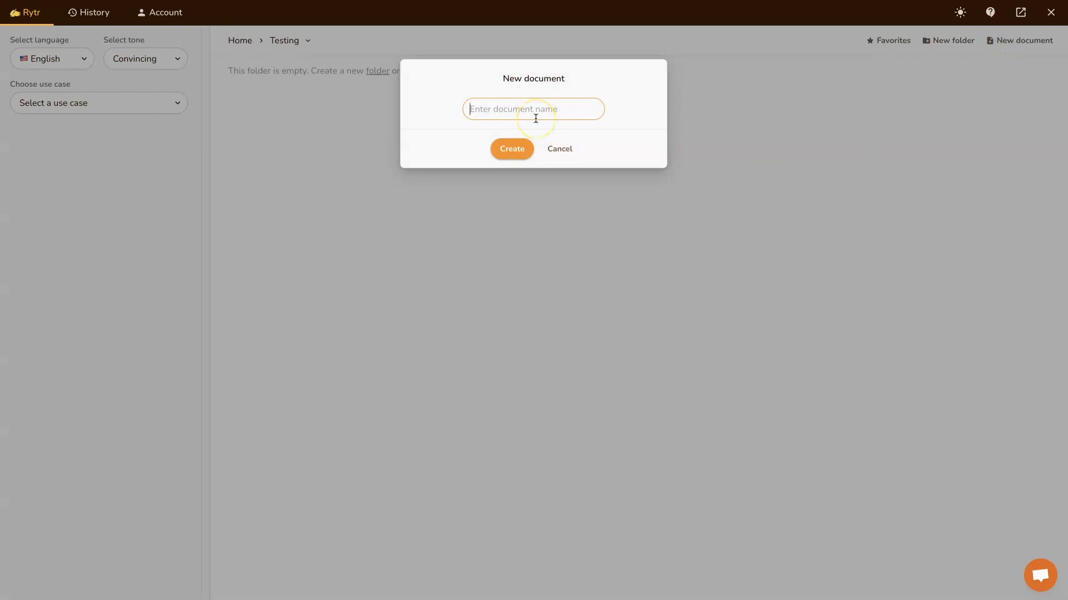
type("Test")
key("Return")
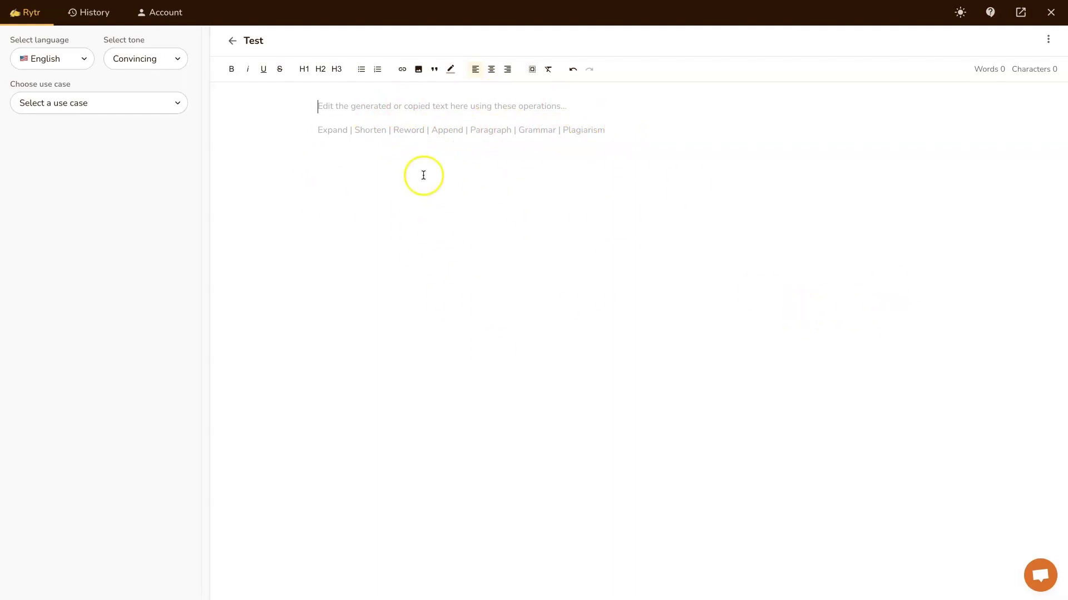
Step: Choose the SEO Meta Title use case with target keywords 'meta description generation'
left_click(108, 109)
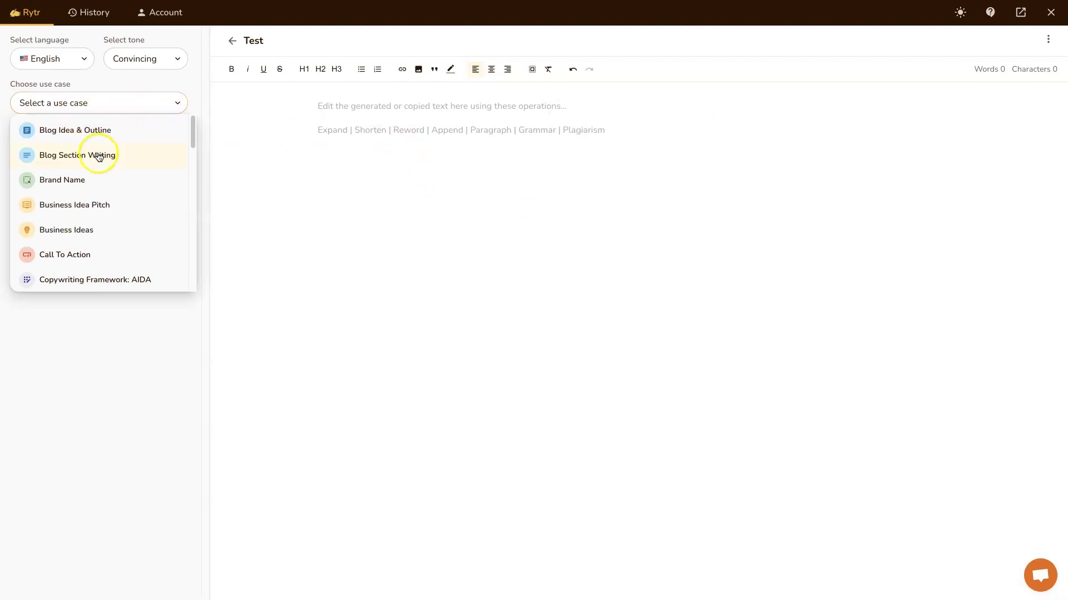
scroll(95, 154, "down", 2)
scroll(95, 157, "down", 10)
scroll(84, 223, "up", 2)
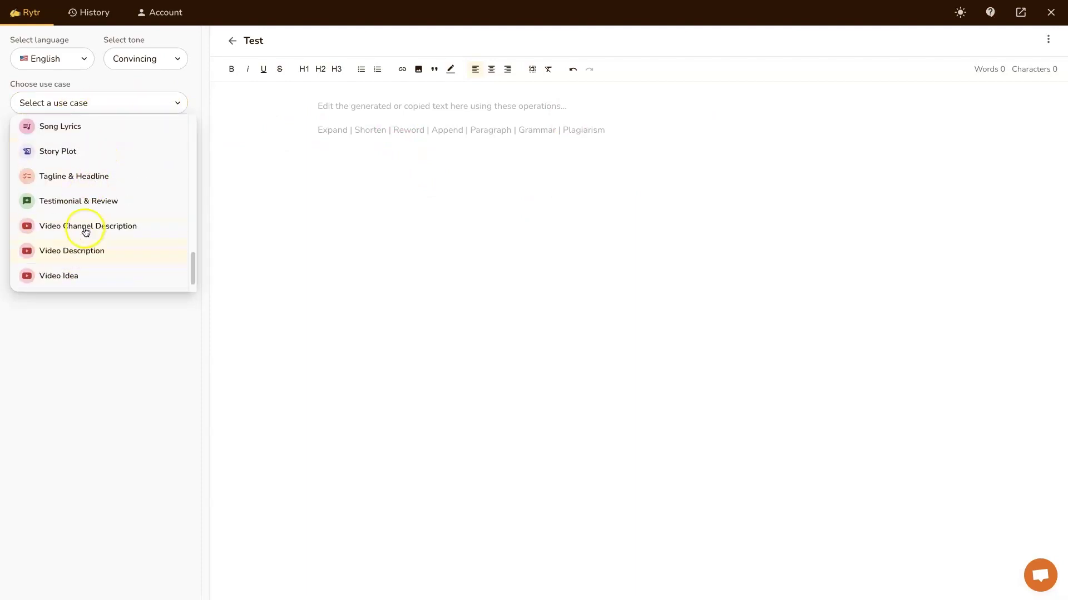
scroll(86, 231, "up", 1)
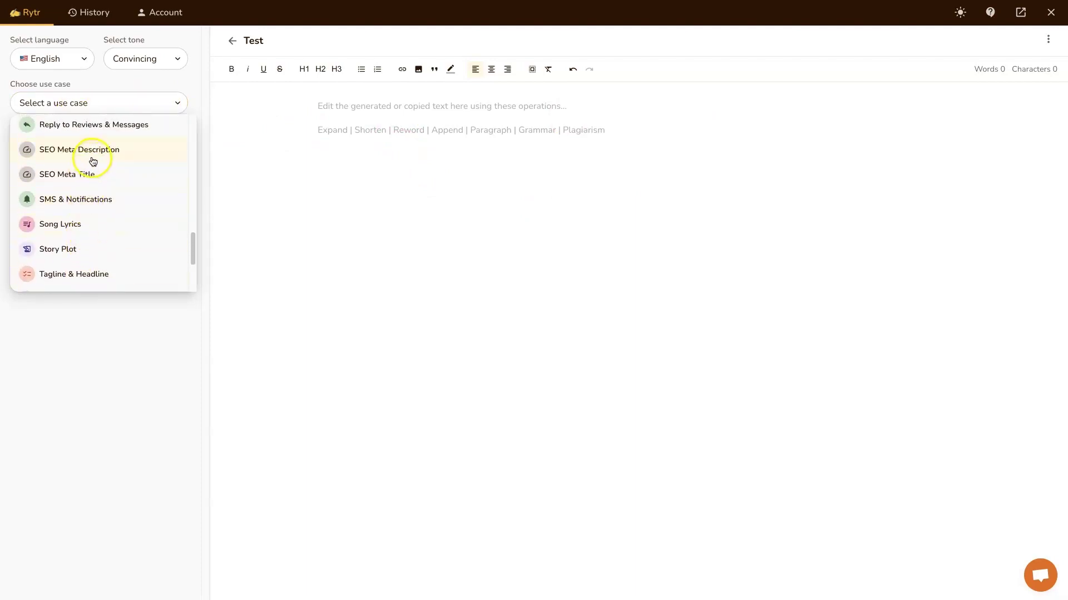
scroll(84, 167, "up", 1)
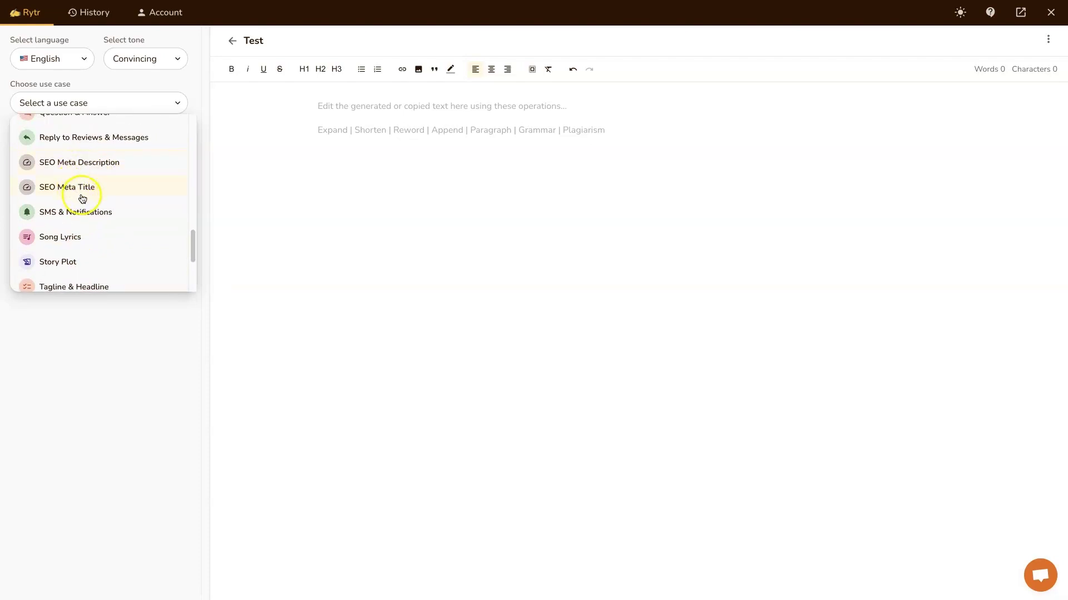
left_click(87, 189)
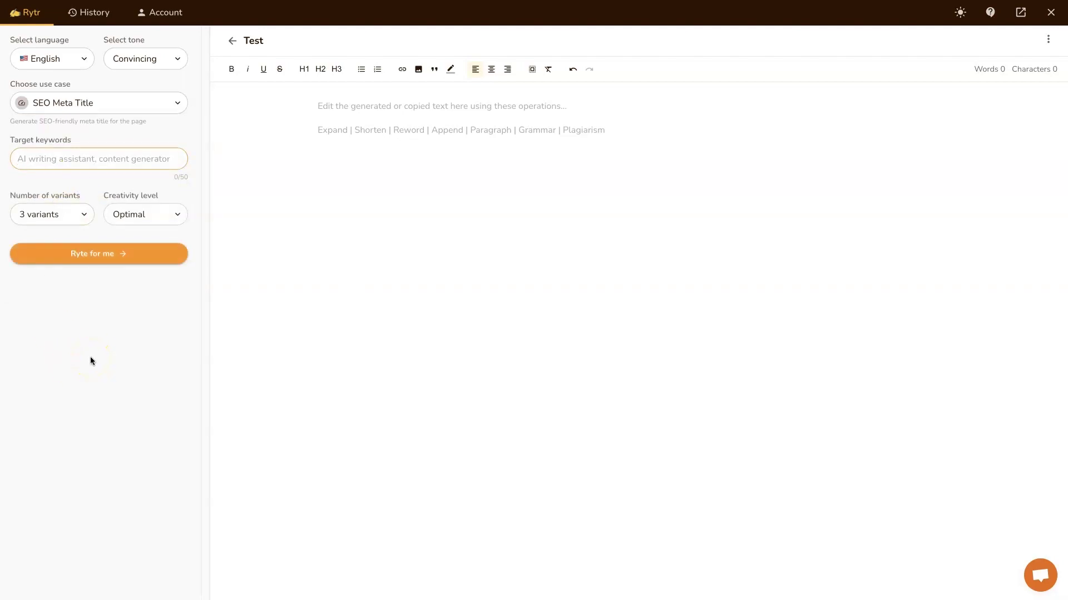
type("meta")
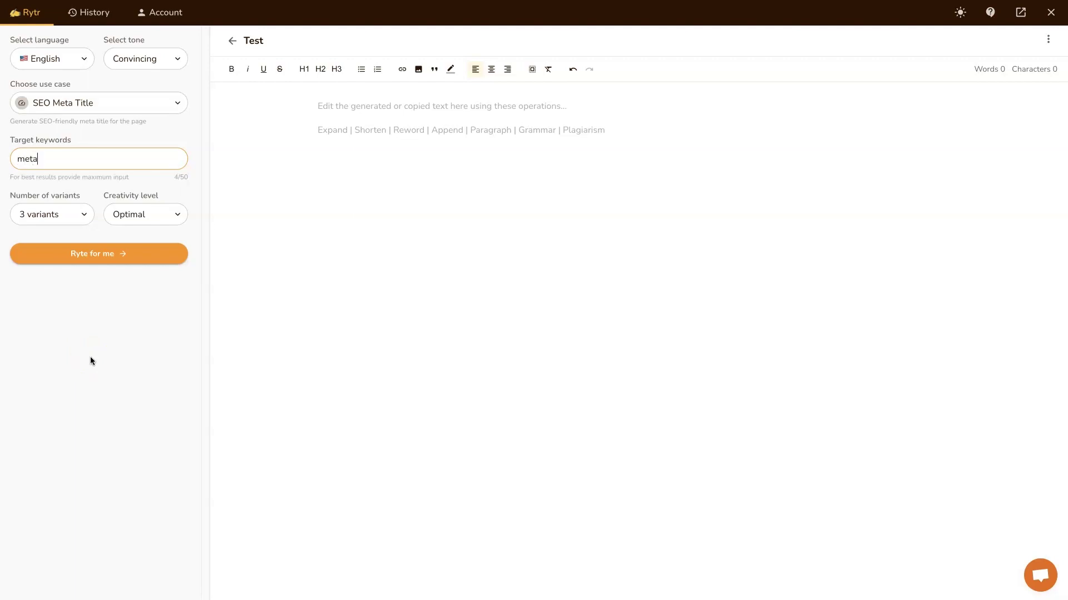
type(" description generation")
Step: Generate three meta titles and select the first, 'How to Generate Effective Meta Descriptions'
left_click(108, 254)
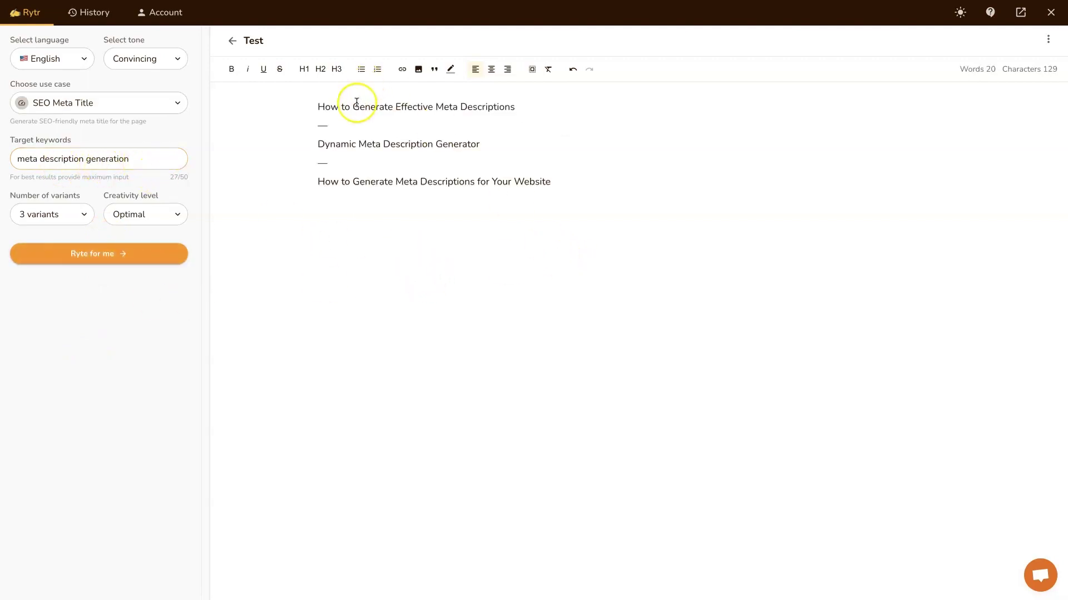
left_click_drag(518, 107, 316, 106)
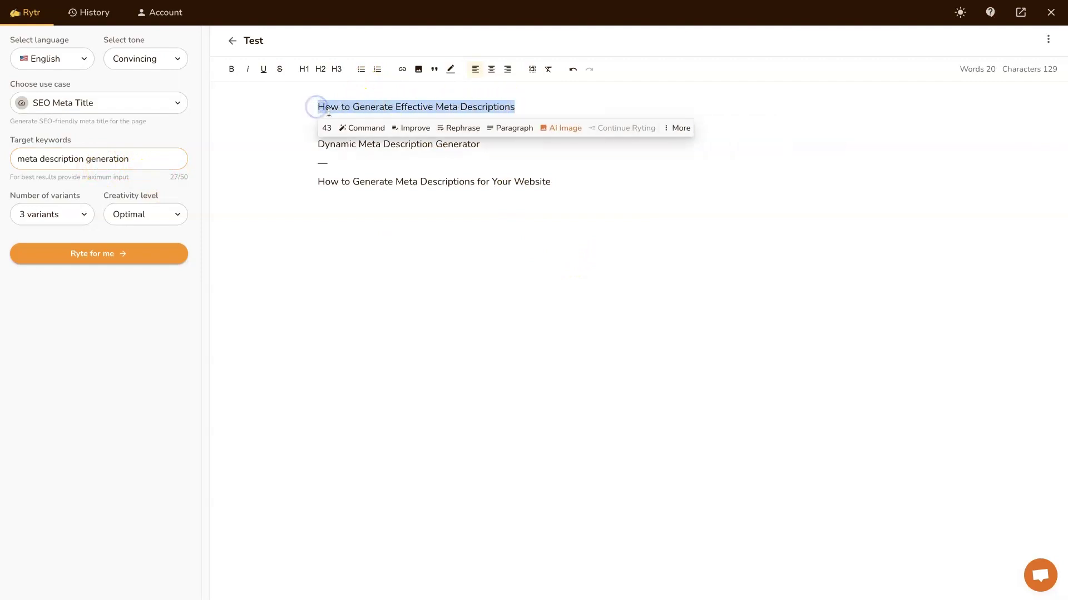
left_click(452, 267)
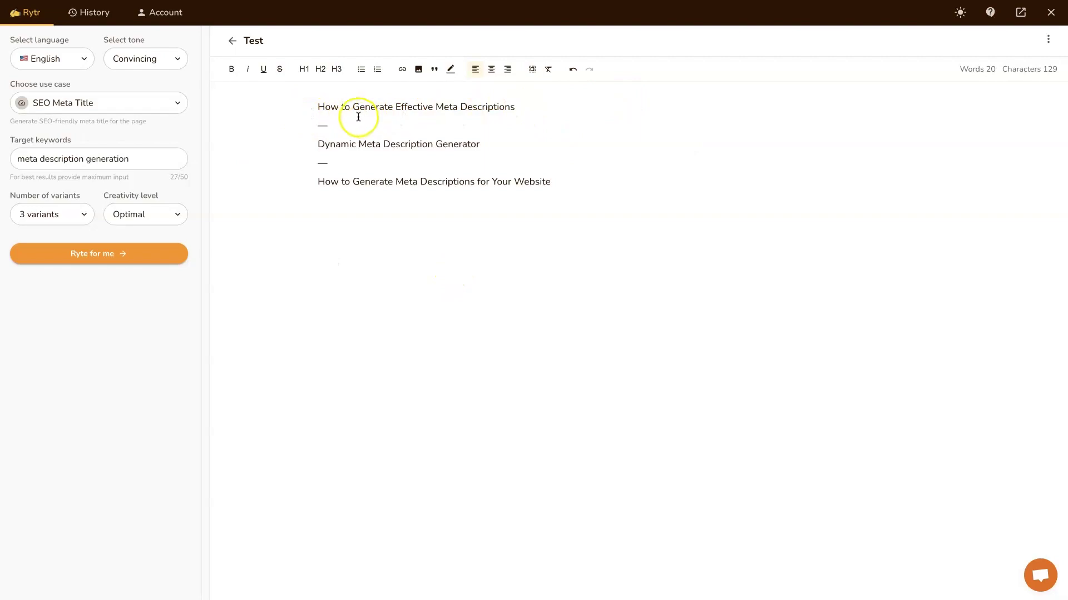
left_click_drag(519, 107, 317, 106)
right_click(359, 99)
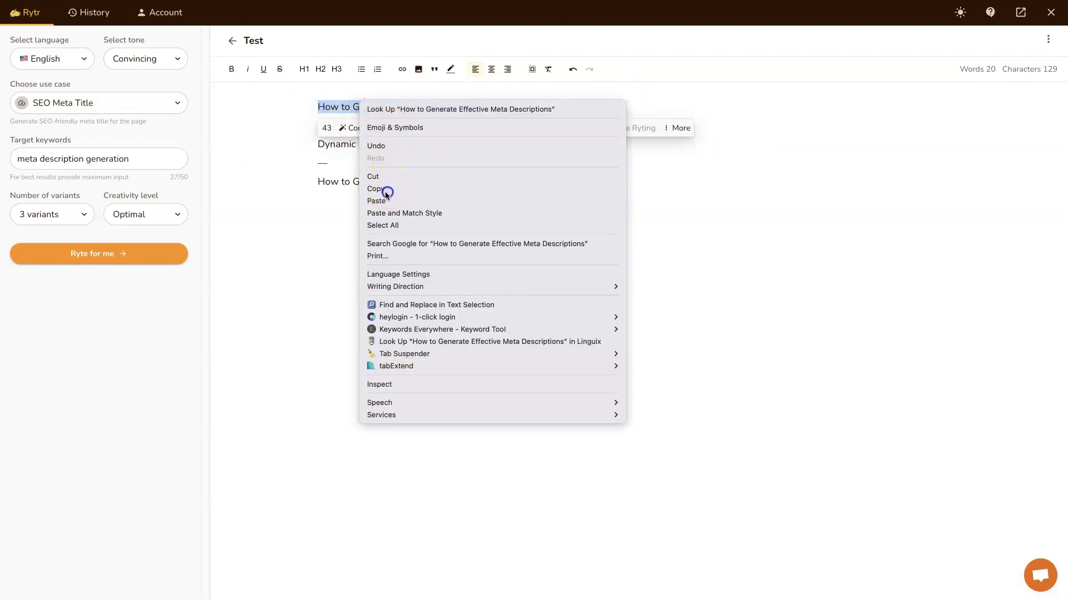
Step: Use the copied title as the page meta title for SEO Meta Description and generate
left_click(383, 190)
left_click(142, 108)
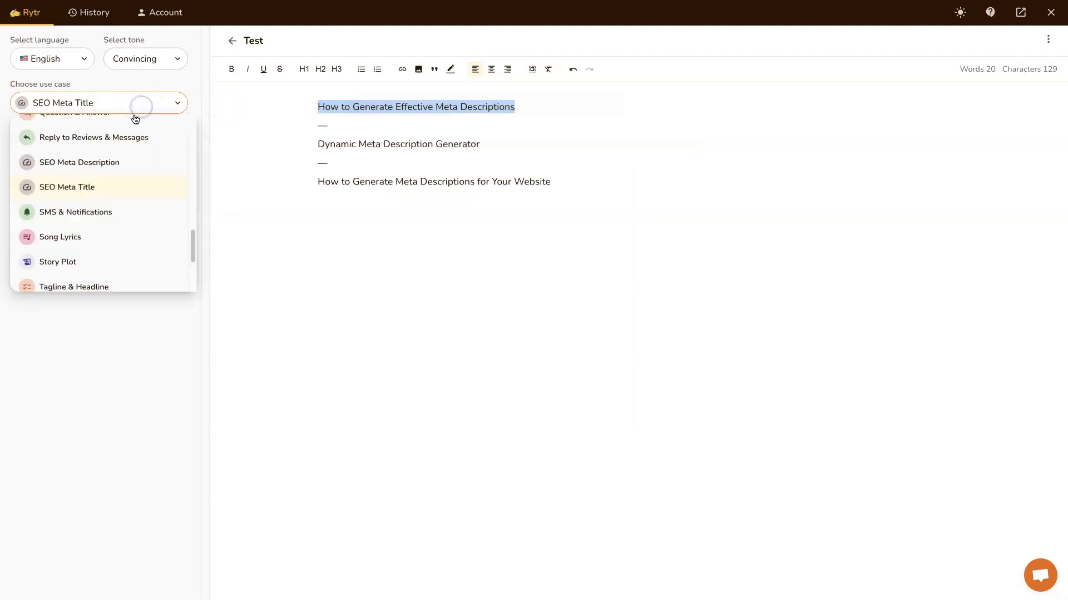
left_click(108, 169)
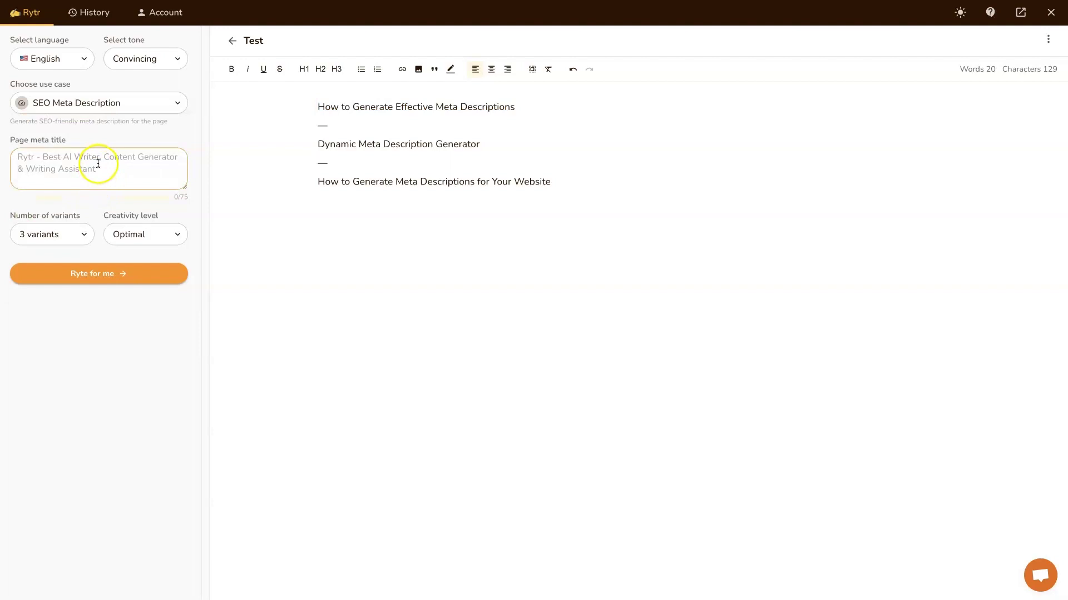
left_click(98, 164)
key("ctrl+v")
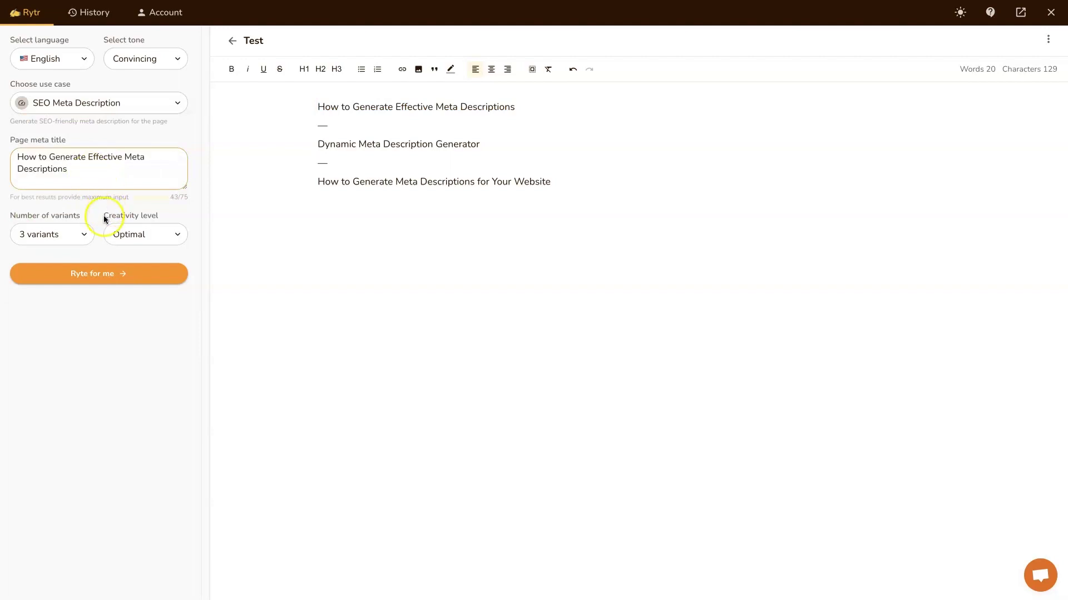
left_click(100, 273)
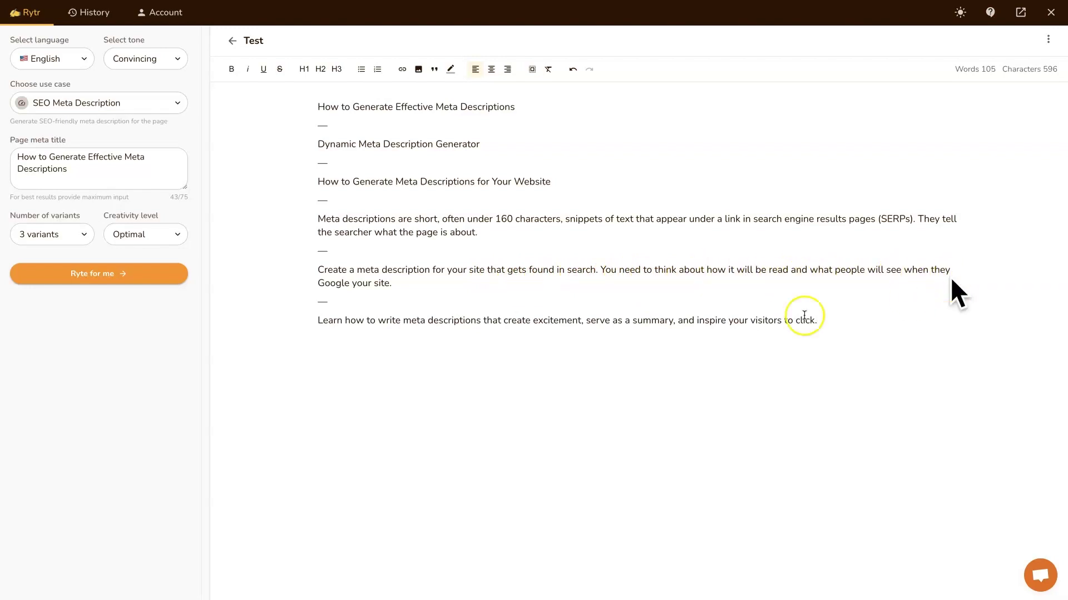
Step: Let Rytr add three meta descriptions below the titles, reaching 105 words
left_click(405, 282)
left_click(833, 320)
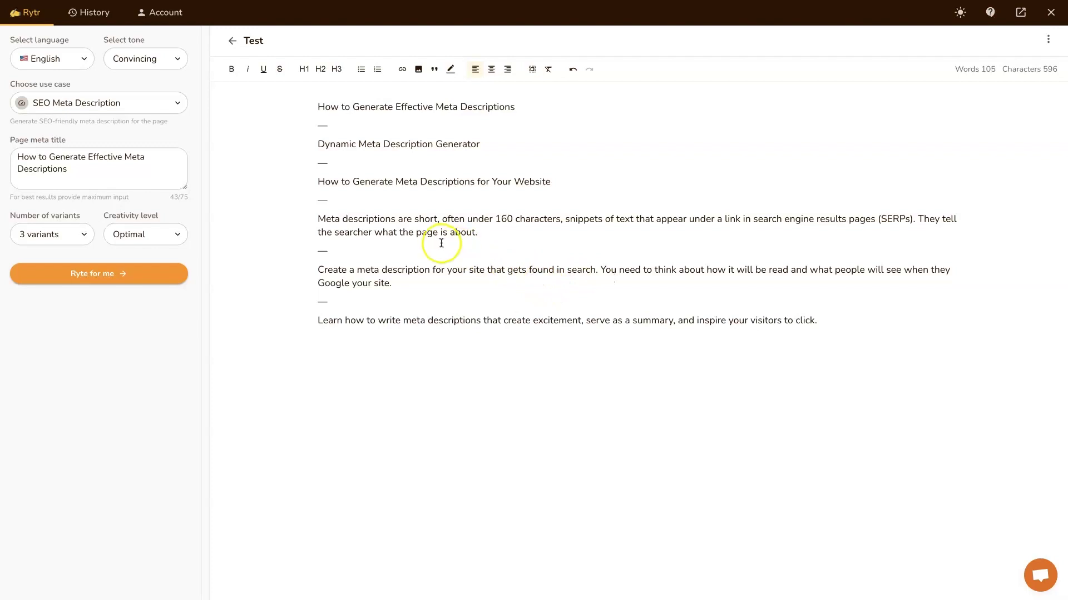
left_click_drag(316, 219, 510, 237)
left_click(510, 238)
Step: Copy the first meta description paragraph from the Test document
left_click(504, 227)
left_click(312, 219, "shift")
right_click(336, 217)
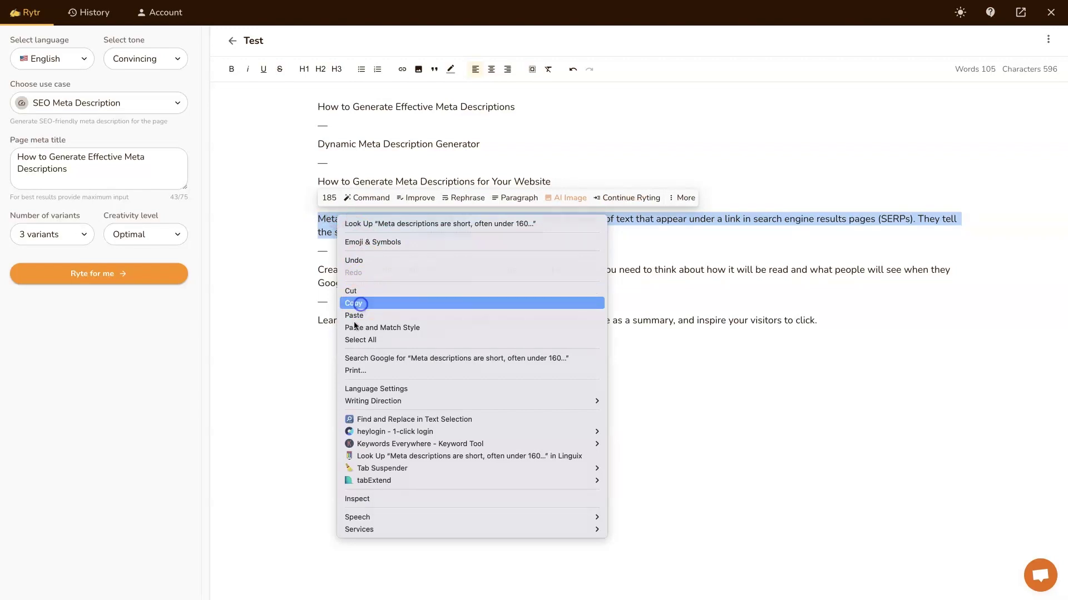
left_click(360, 303)
left_click(493, 236)
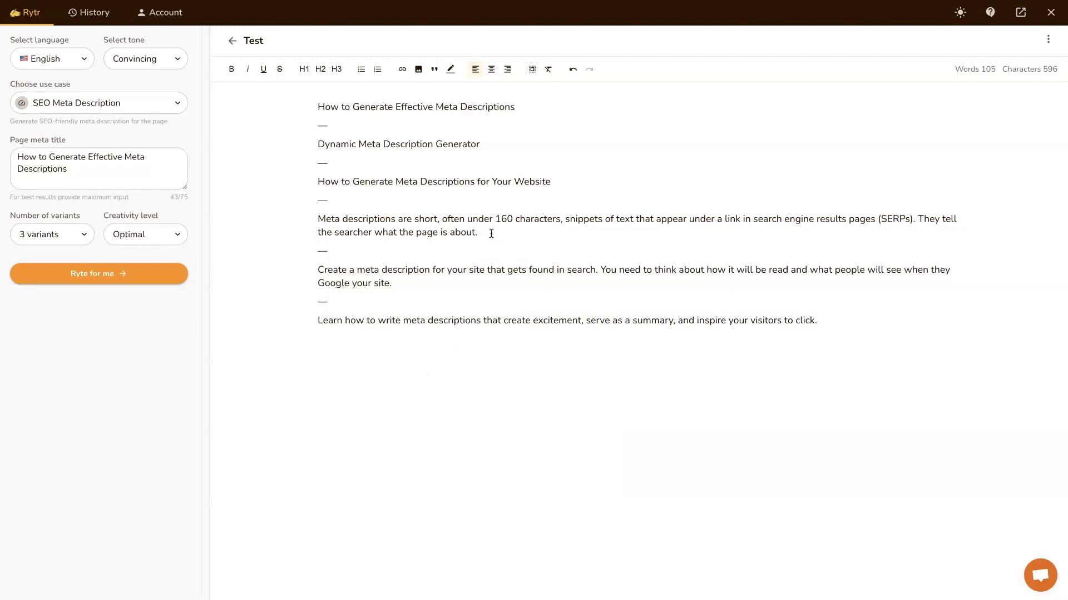
left_click(496, 228)
left_click(487, 234)
left_click_drag(487, 234, 311, 220)
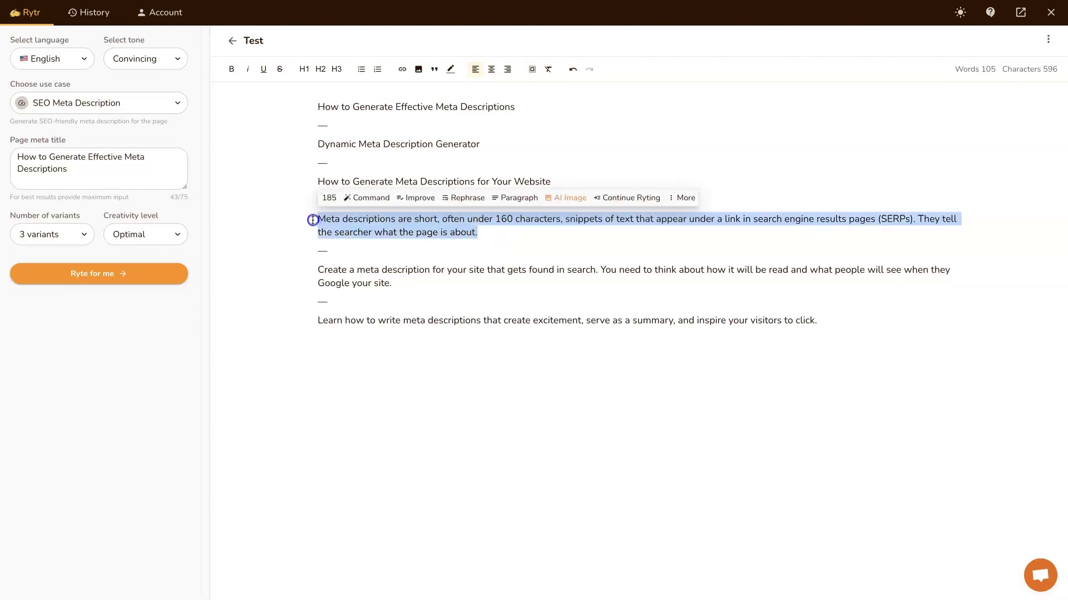
right_click(465, 231)
left_click(492, 315)
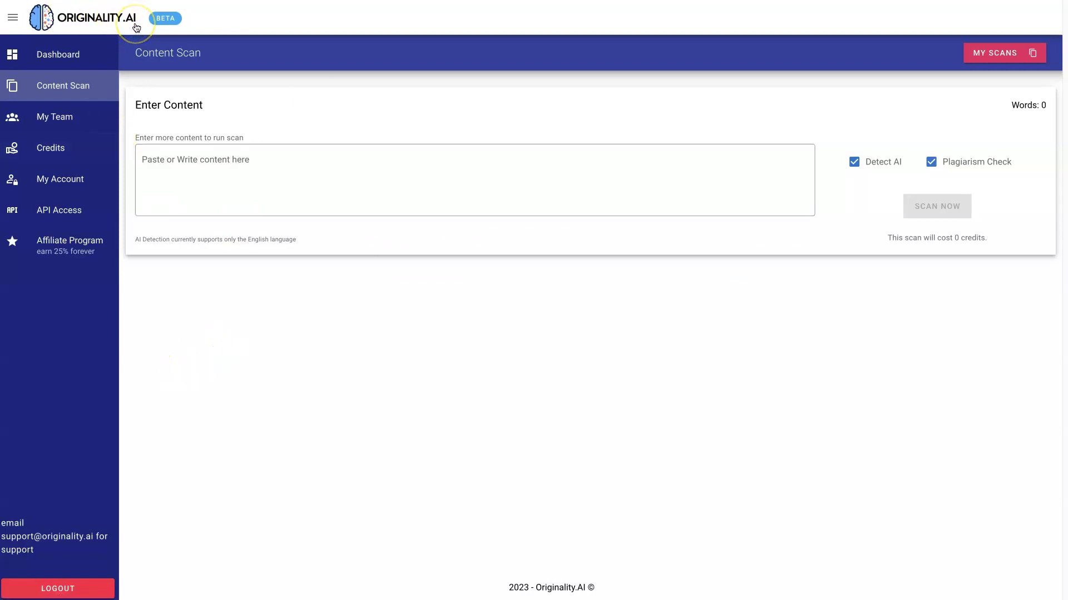
Step: Paste the first and second meta descriptions into Originality.AI and run the scan
left_click(215, 166)
key("ctrl+v")
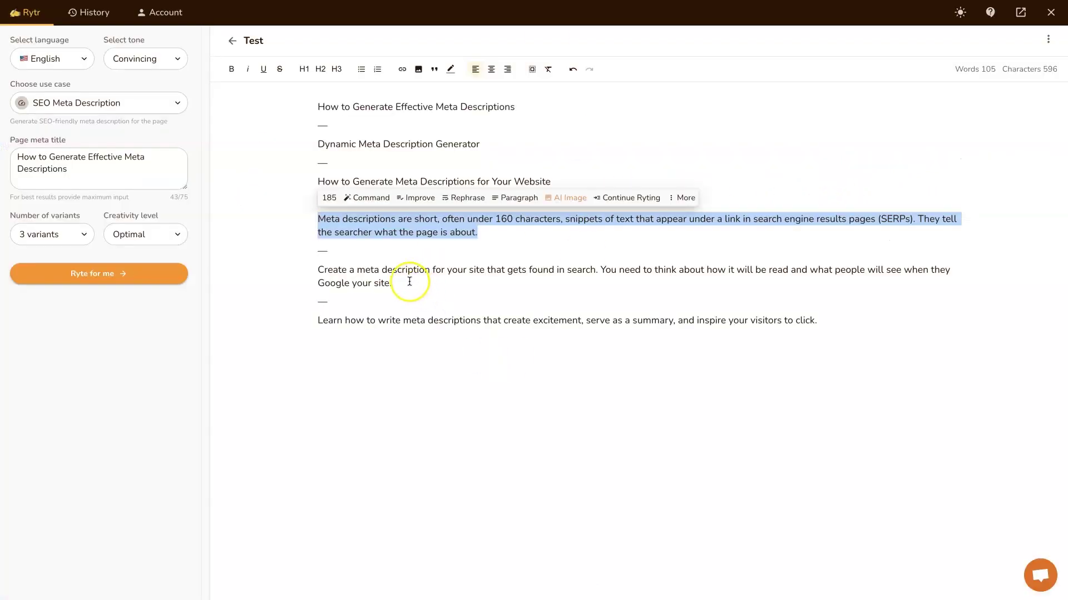
left_click_drag(408, 281, 286, 267)
right_click(337, 275)
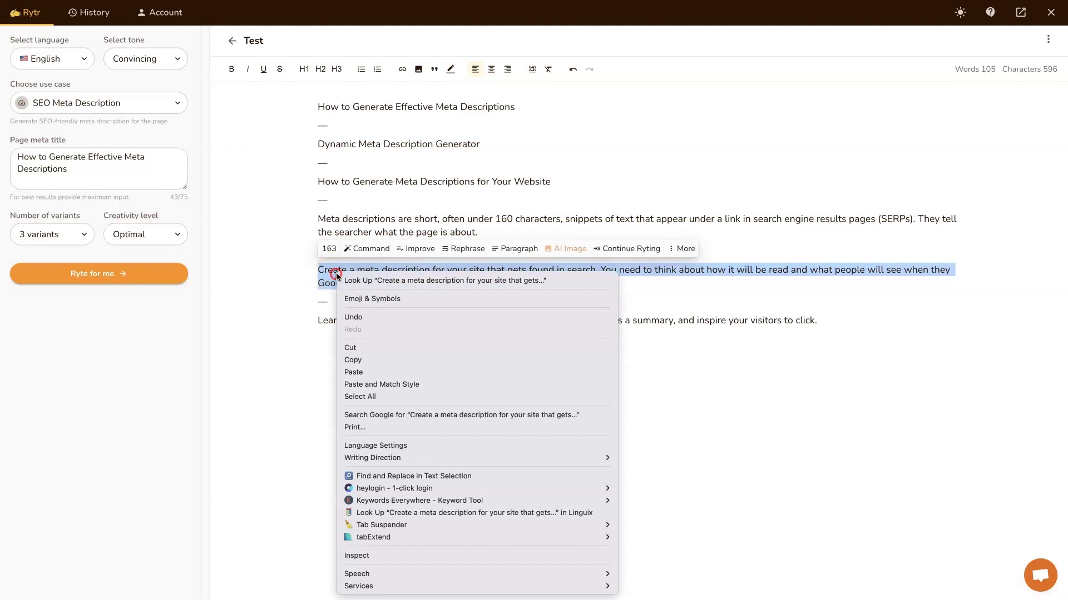
left_click(361, 360)
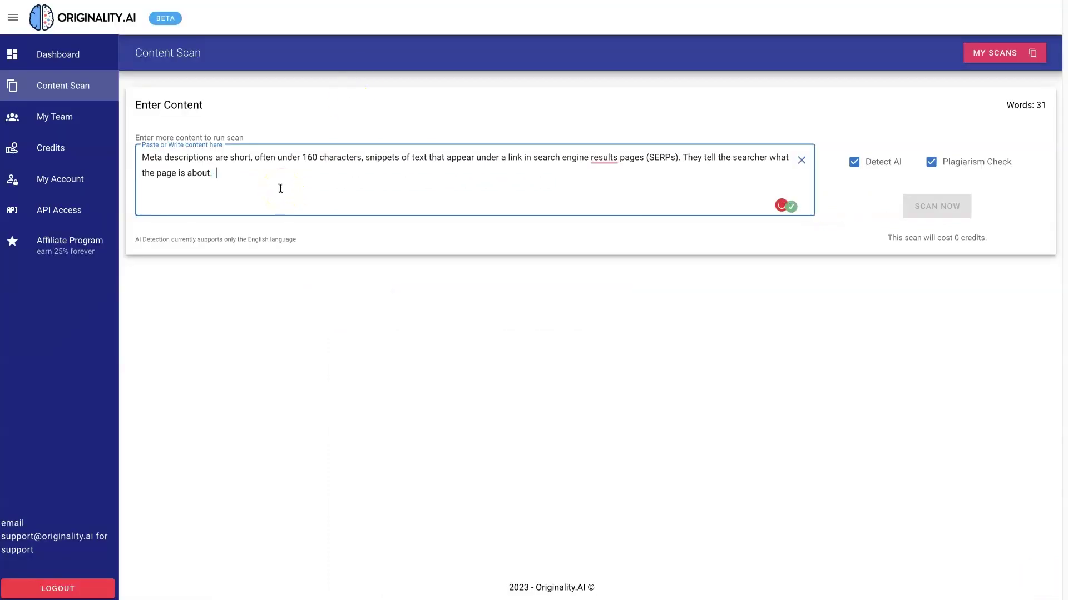
key("ctrl+v")
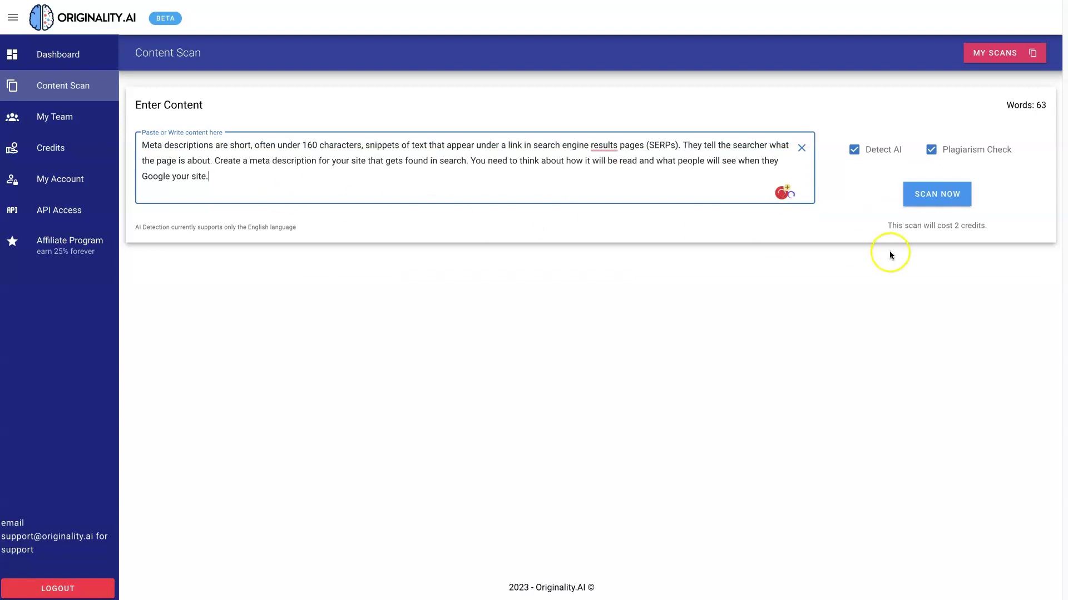
left_click(918, 194)
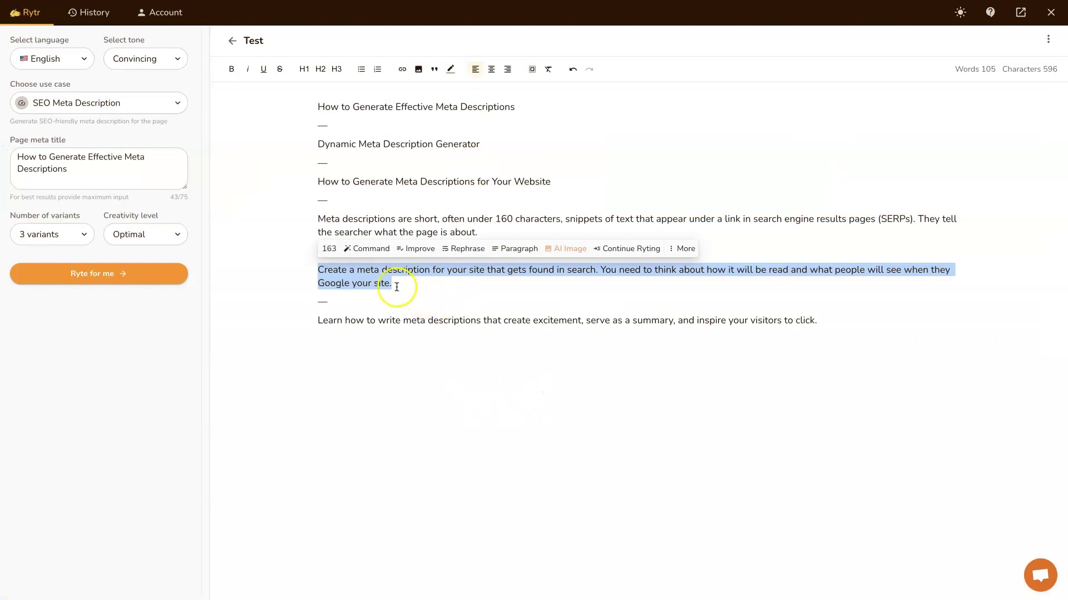
left_click(394, 282)
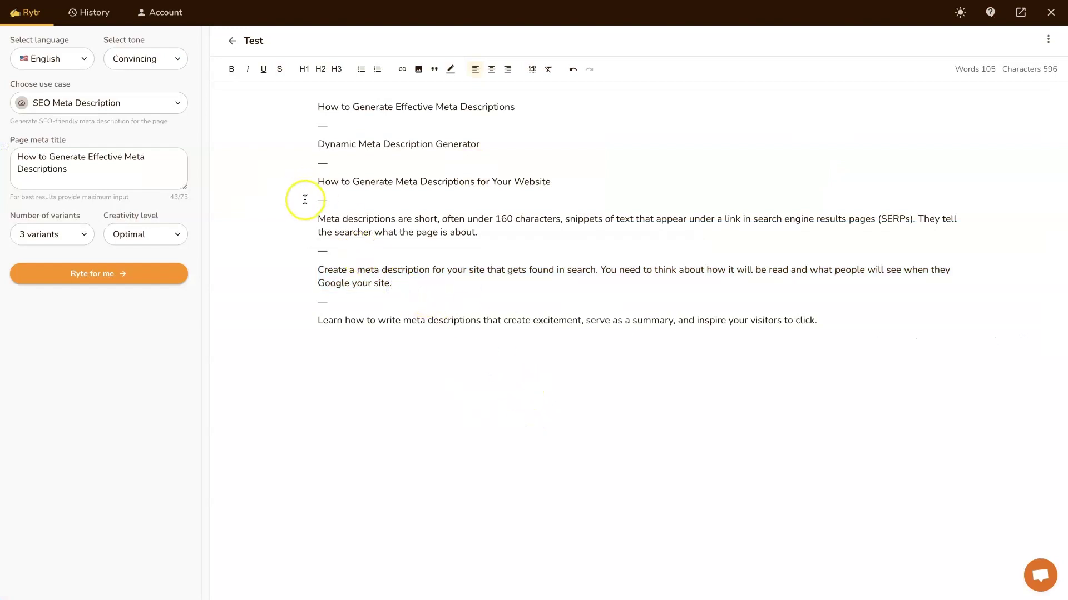
left_click(332, 228)
left_click_drag(332, 228, 803, 324)
left_click(827, 319)
left_click_drag(495, 218, 561, 219)
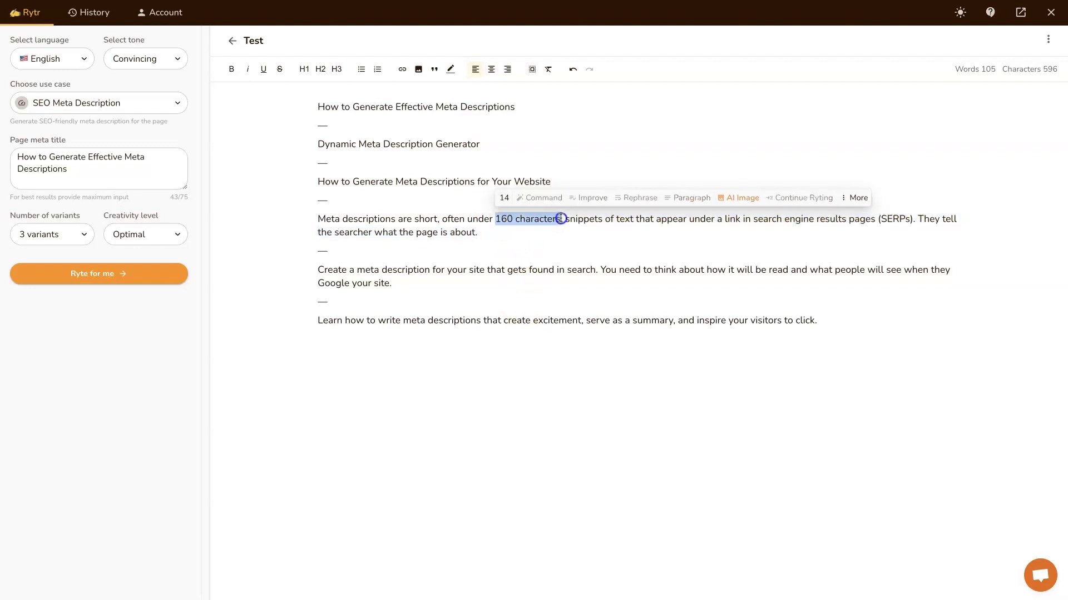
left_click(499, 233)
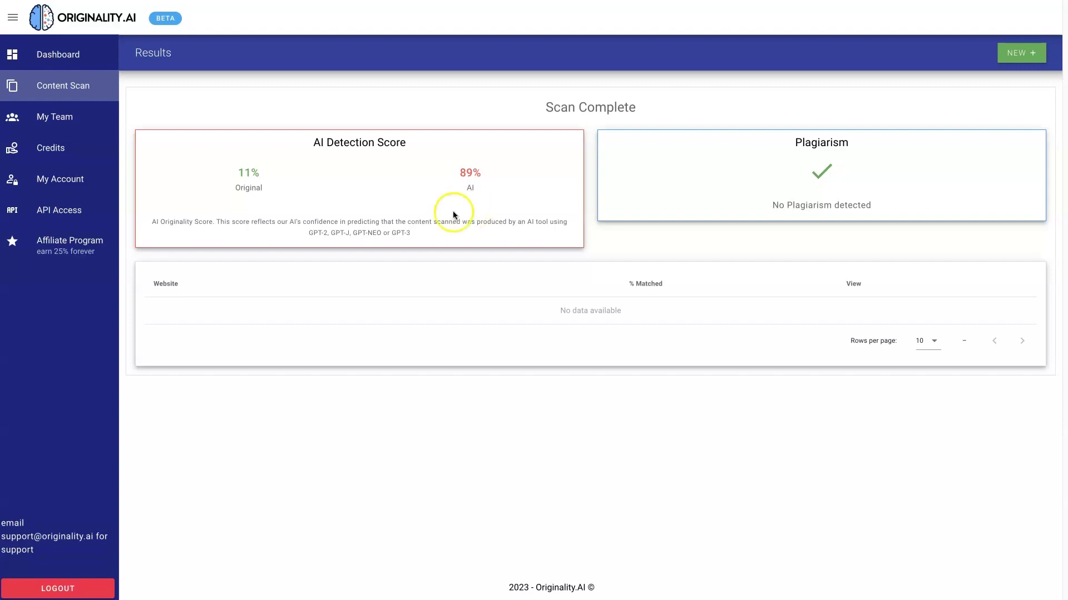
Step: Review the scan result: 89% AI, 11% original, no plagiarism
left_click_drag(393, 232, 420, 229)
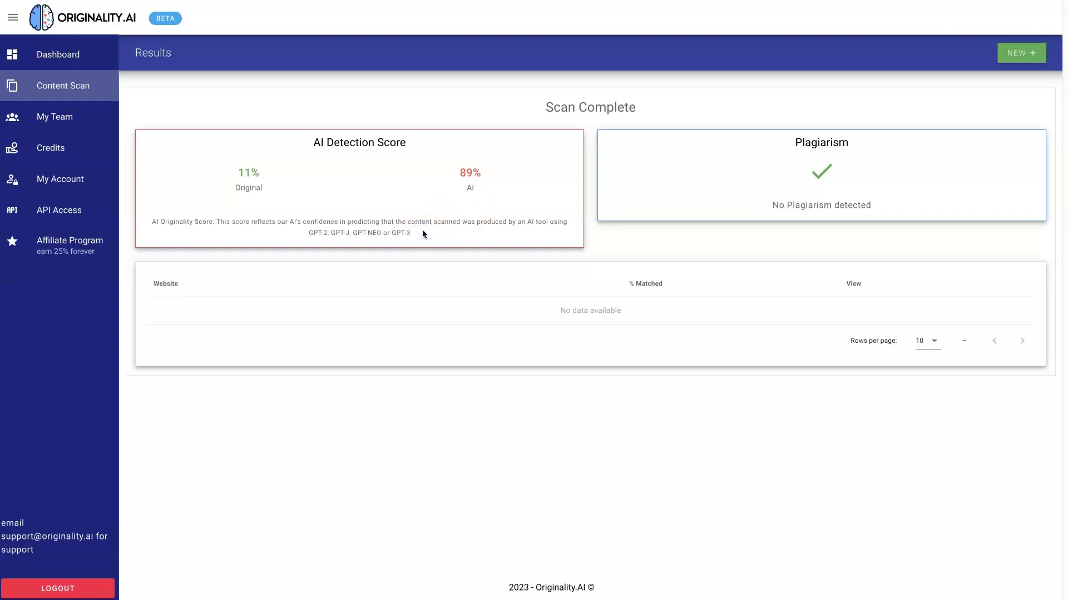